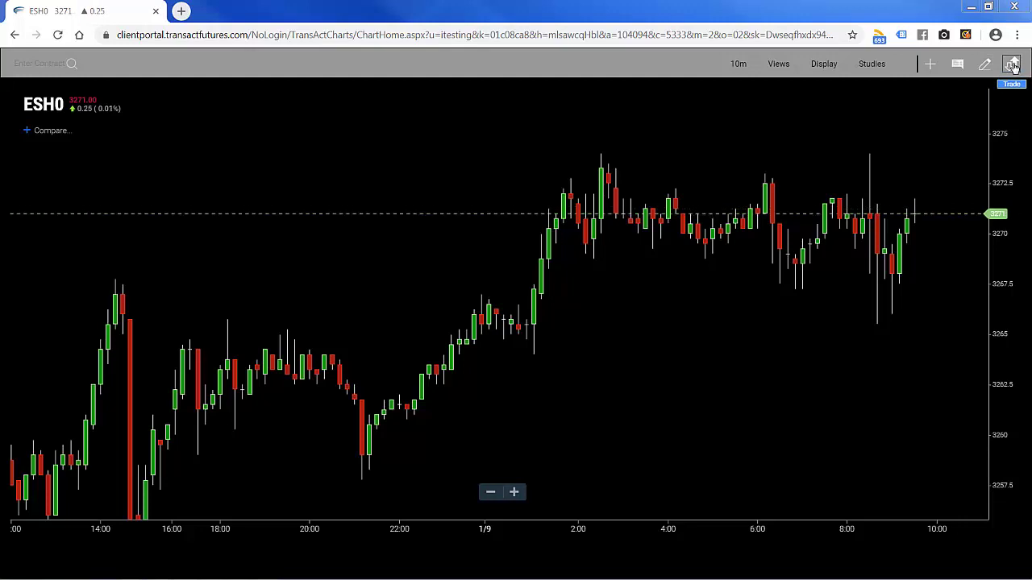
- Show the trading panel with account summary, positions and open orders beside the ESH0 chart
click(1012, 64)
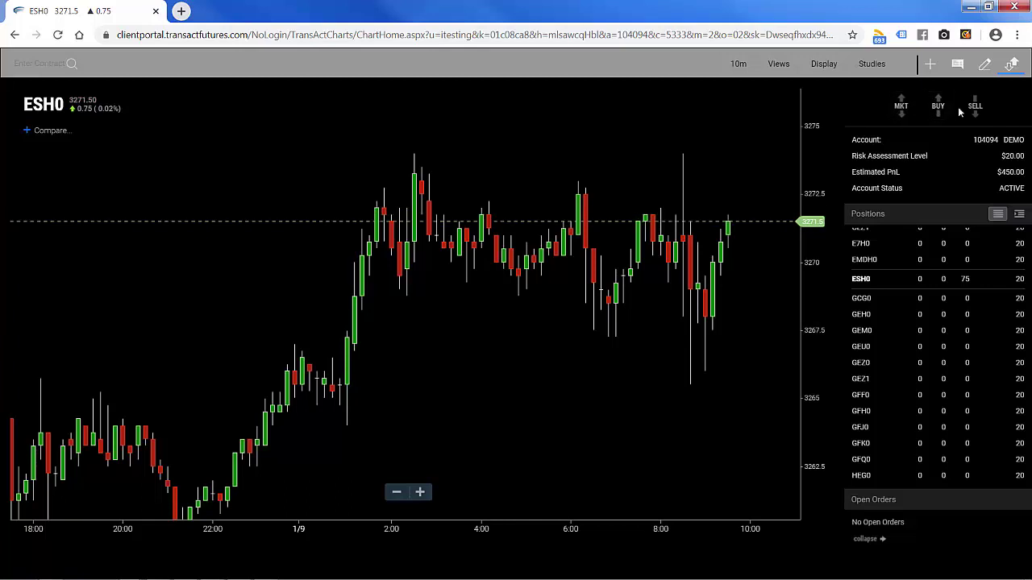
- Create a 1-lot ESH0 buy order with its limit price dragged down to 3271
click(939, 106)
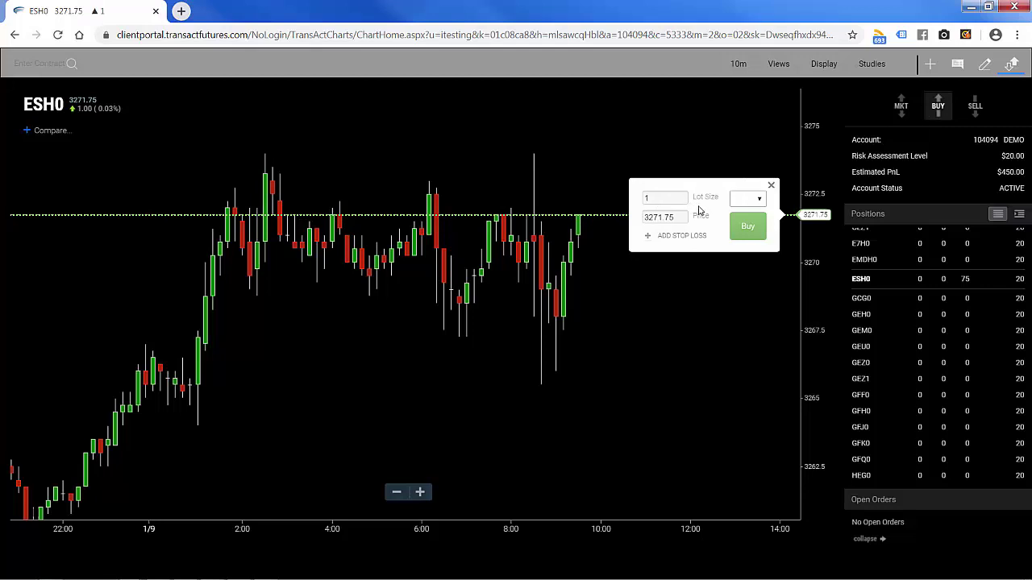
drag(698, 207, 700, 228)
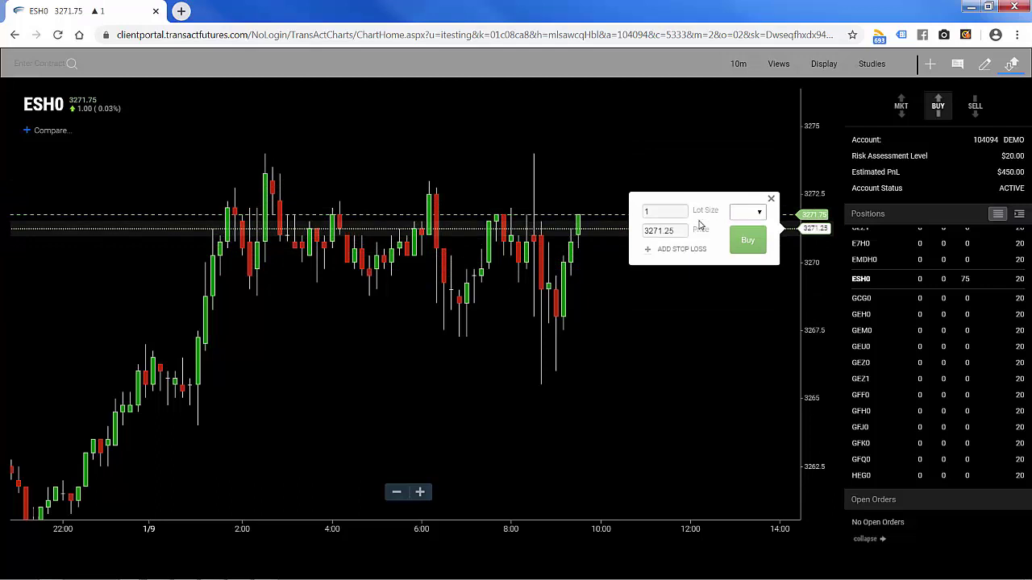
click(647, 213)
text(1)
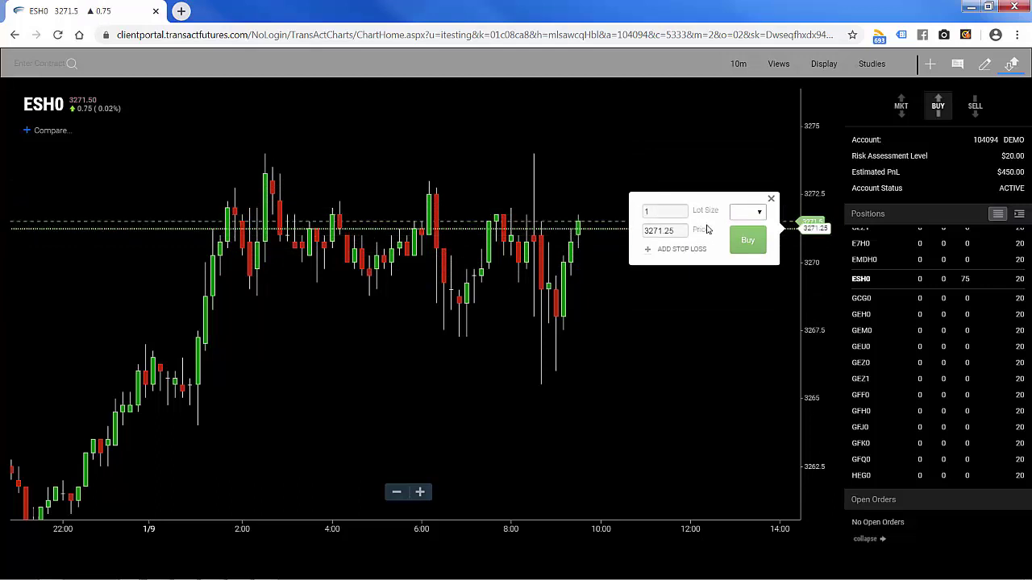
drag(713, 228, 717, 236)
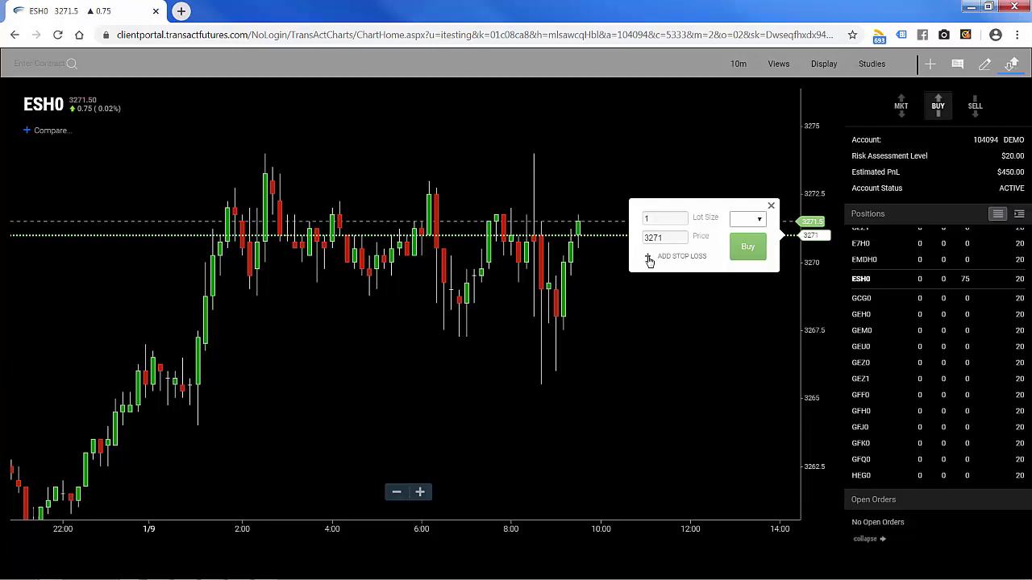
- Bracket the buy with a -5-tick stop at 3269.75 and a +7-tick target at 3272.75
click(647, 257)
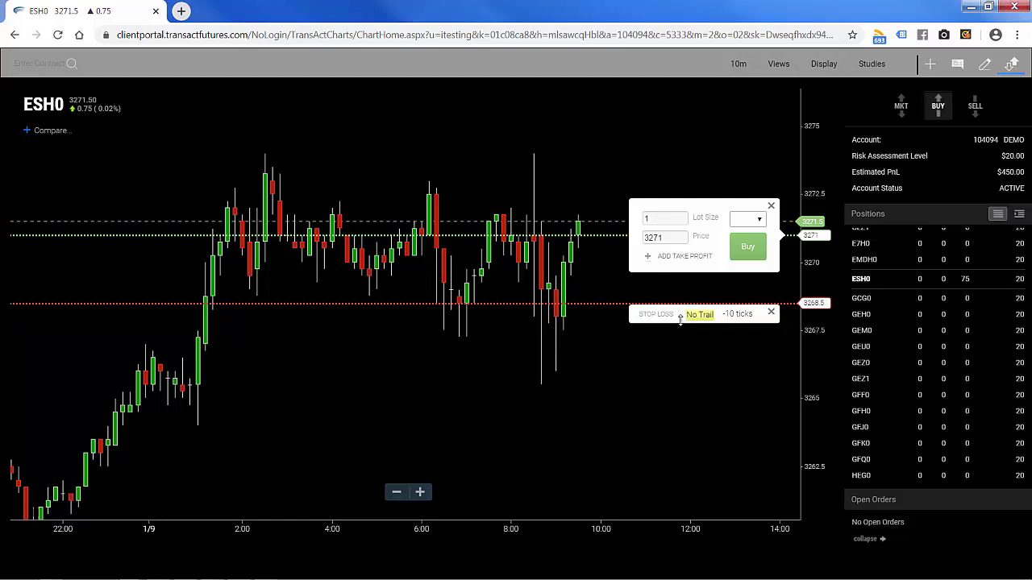
drag(678, 317, 668, 286)
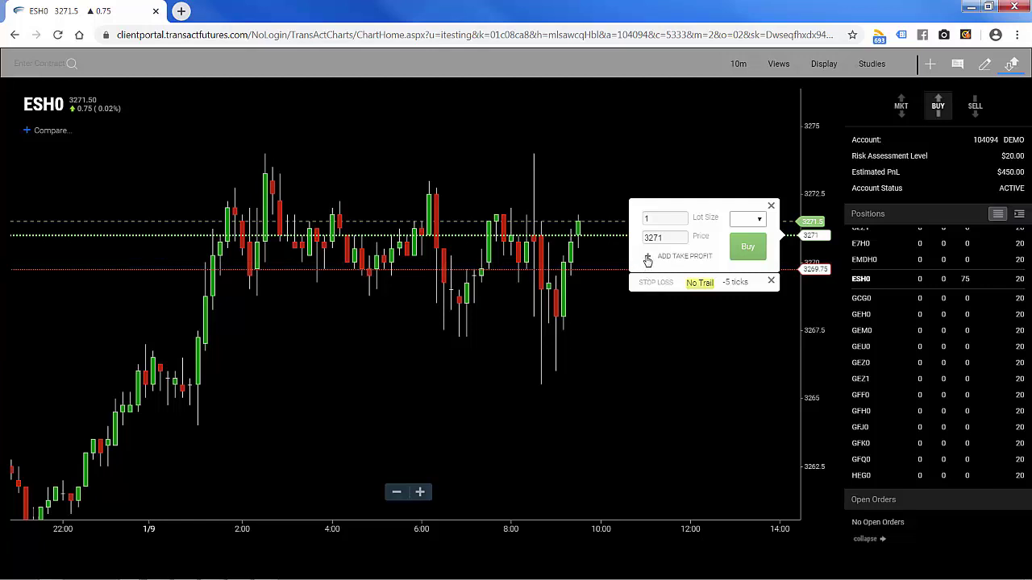
click(647, 258)
drag(685, 97, 675, 191)
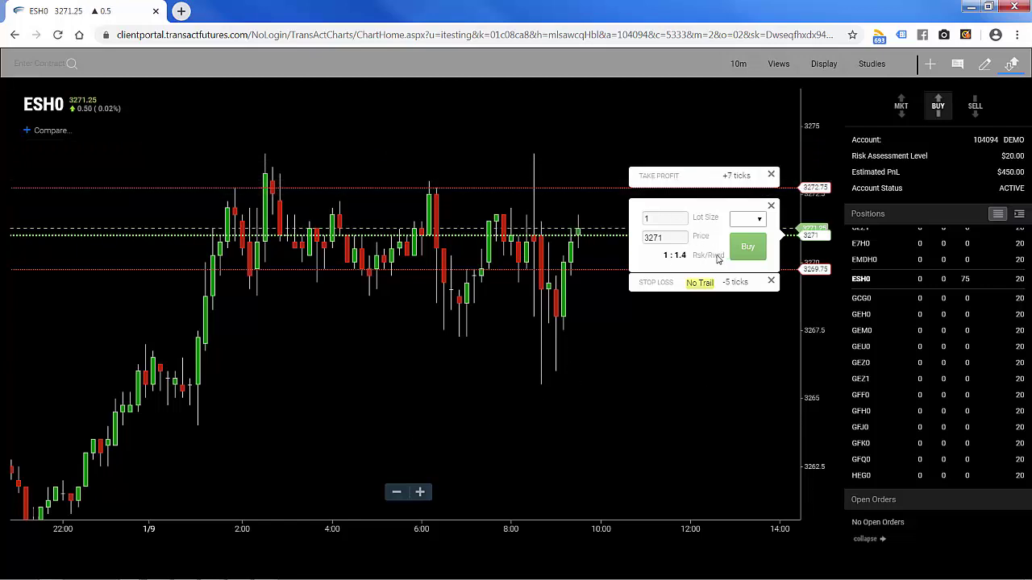
- Submit the bracketed buy, dismiss both news notifications, and switch to the DOM ladder
click(748, 249)
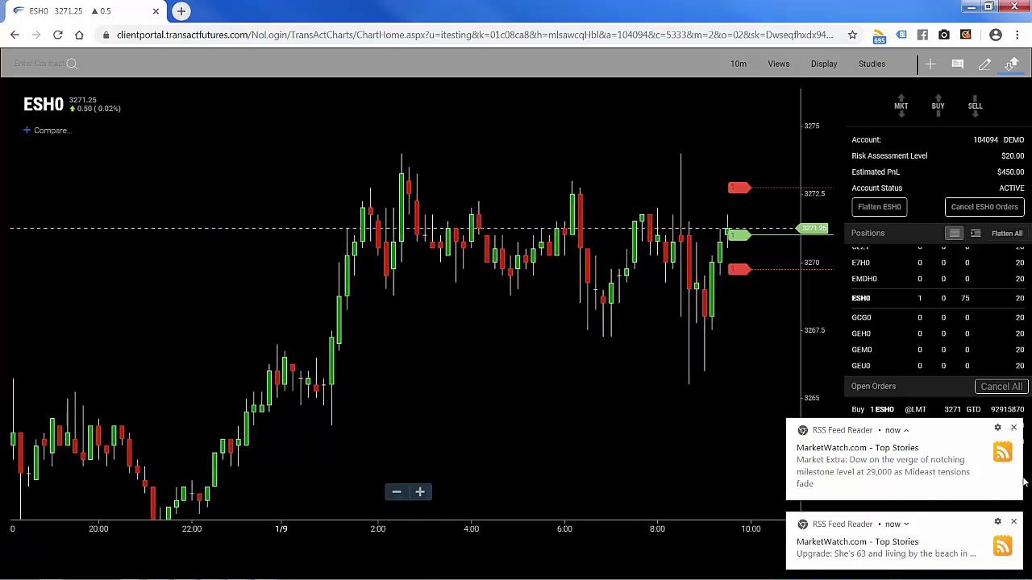
click(1013, 428)
click(1013, 522)
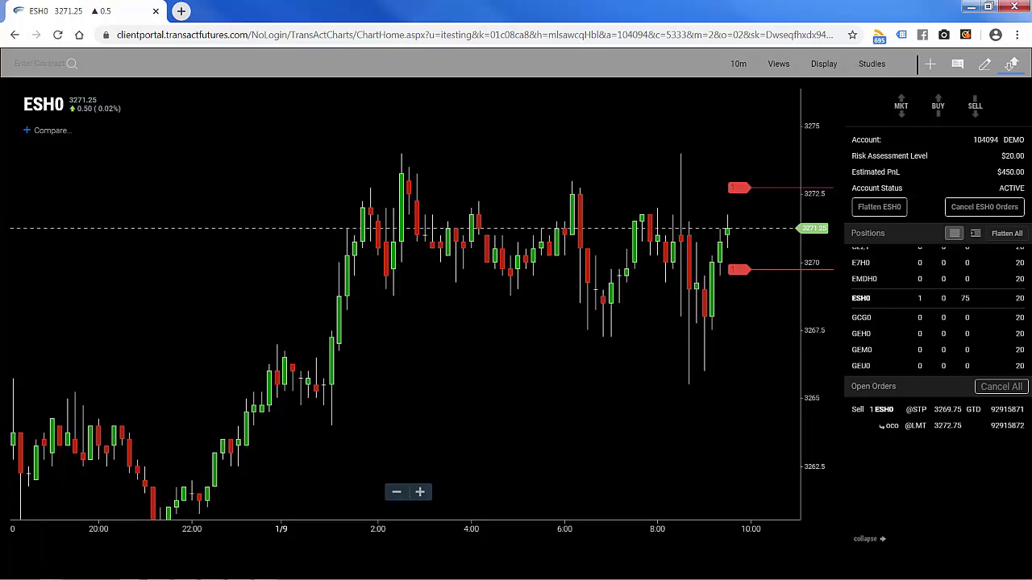
key(alt+Tab)
- Reposition the DOM window, scroll its ladder to higher prices, then minimize it
drag(305, 53, 361, 92)
click(529, 117)
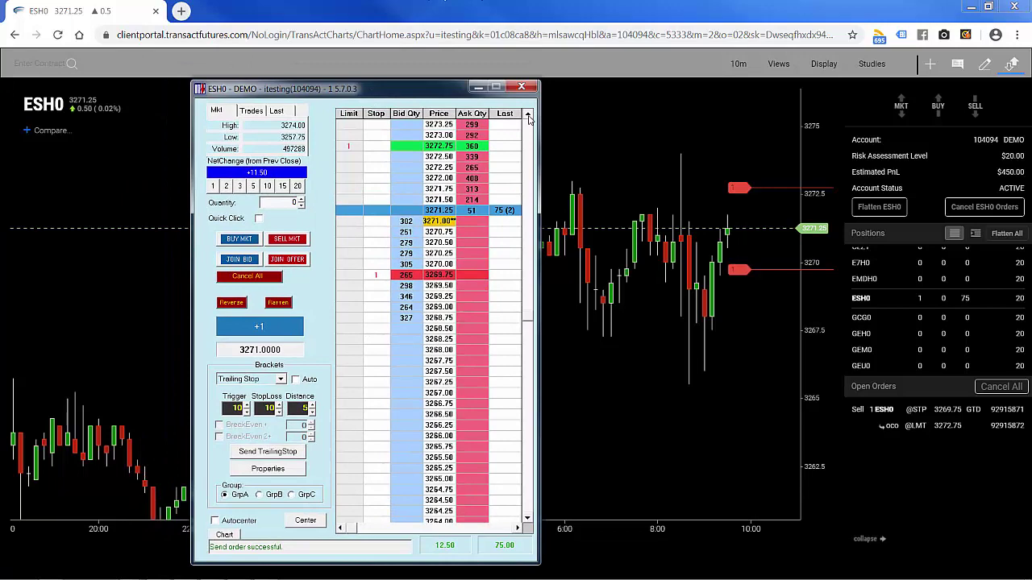
scroll(529, 117, up, 2)
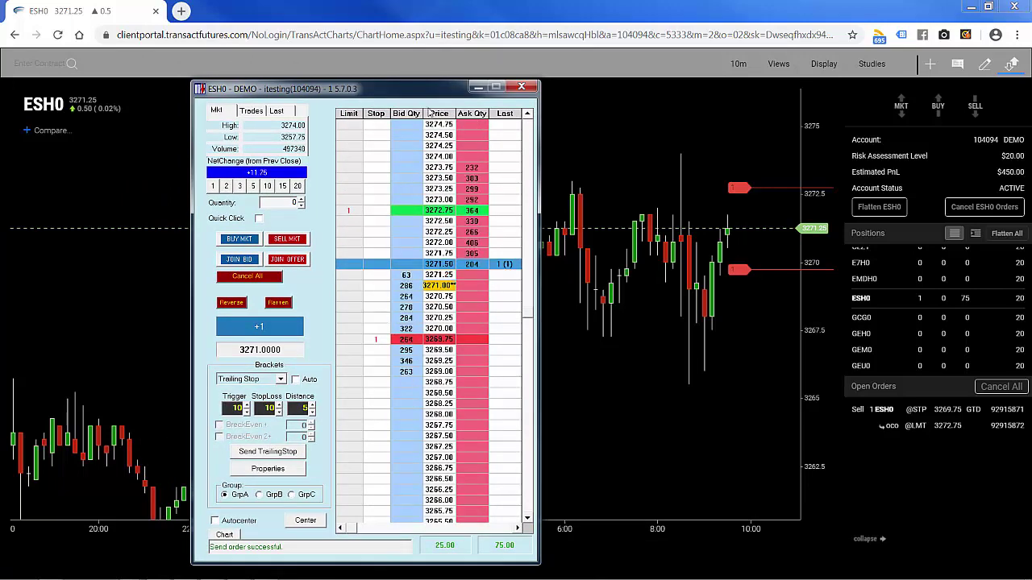
click(478, 86)
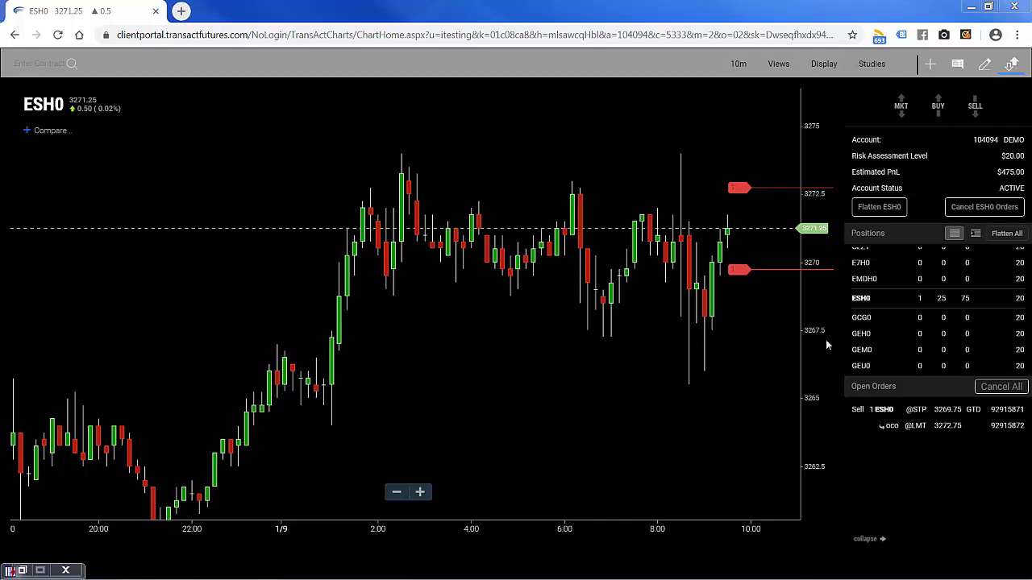
- Flatten the ESH0 long with Flatten & Cancel, removing its stop and limit orders
click(880, 207)
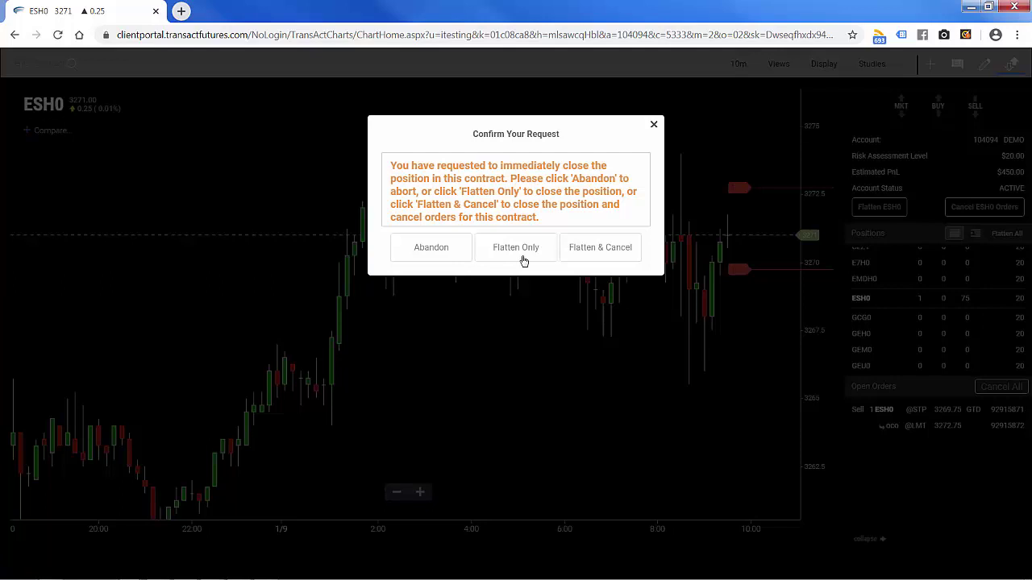
click(596, 253)
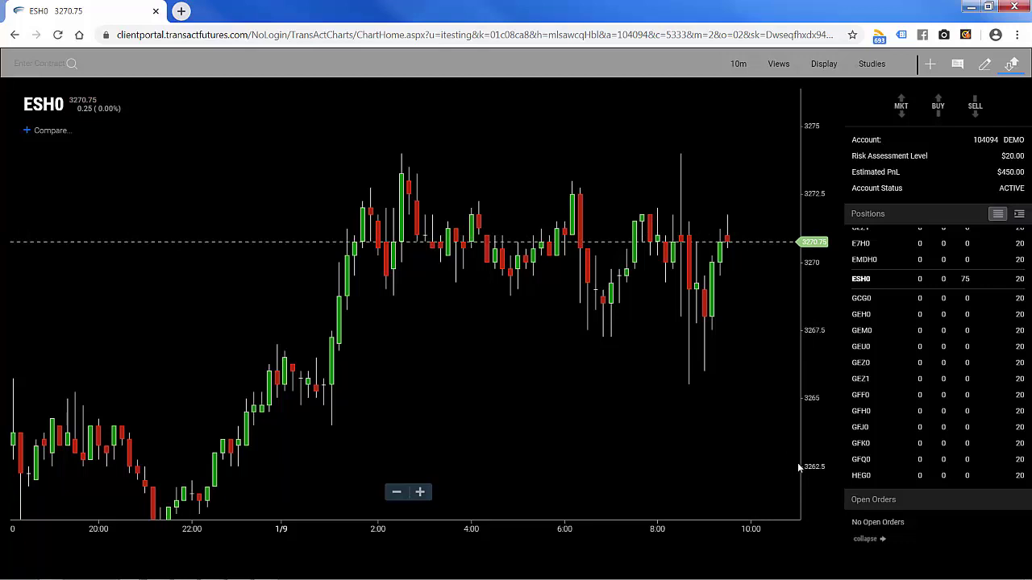
- Submit a 1-lot sell limit at 3271.75 with stop 3273.25 (-6 ticks) and target 3269.75 (+8 ticks)
click(975, 108)
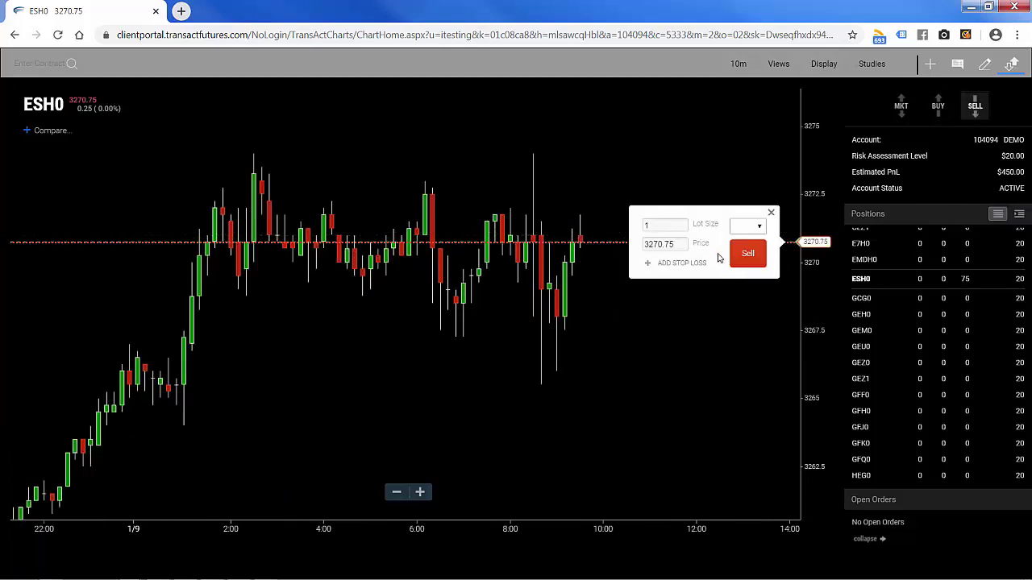
scroll(720, 250, up, 2)
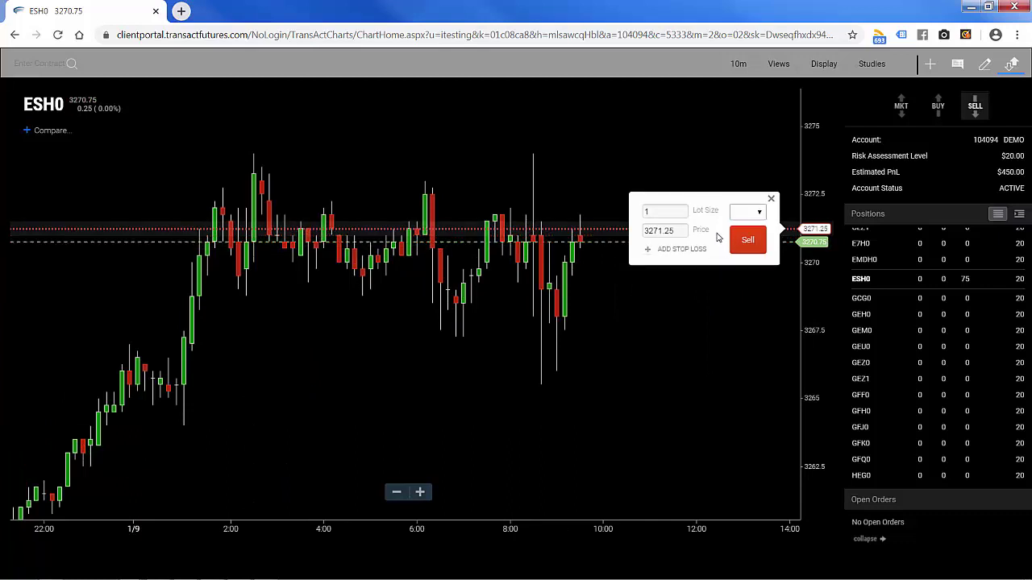
scroll(701, 241, up, 1)
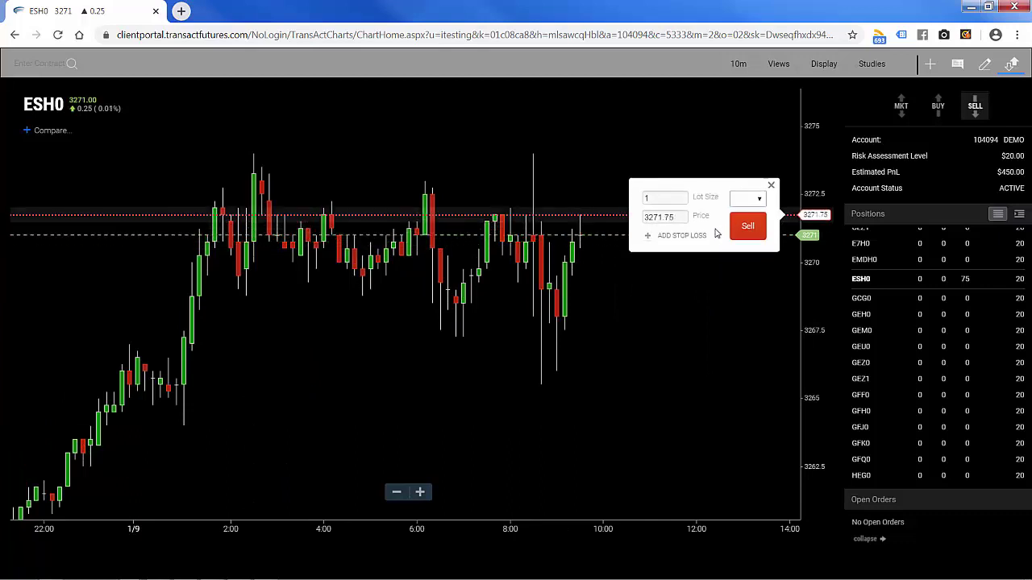
click(649, 239)
scroll(675, 169, up, 1)
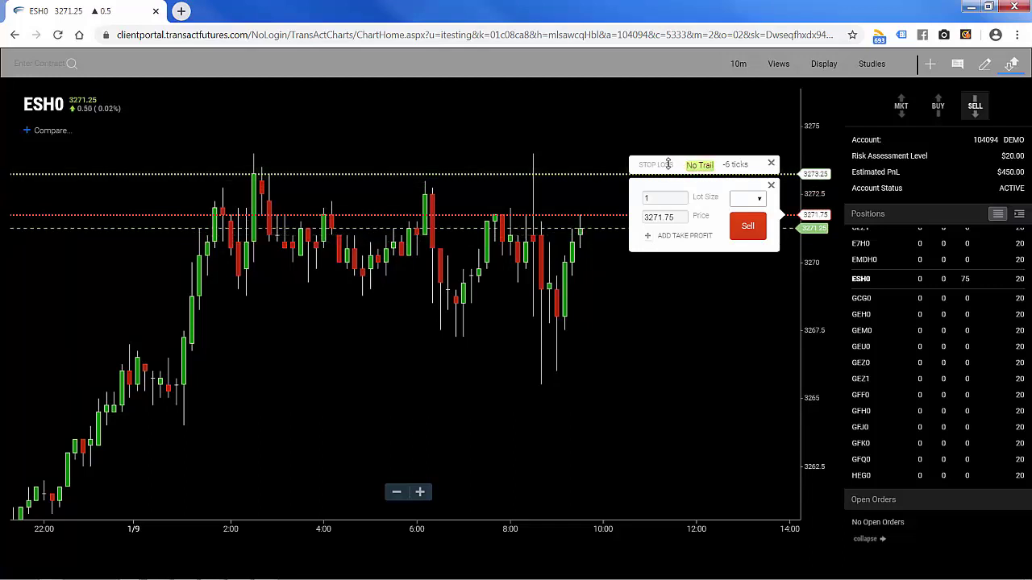
click(648, 238)
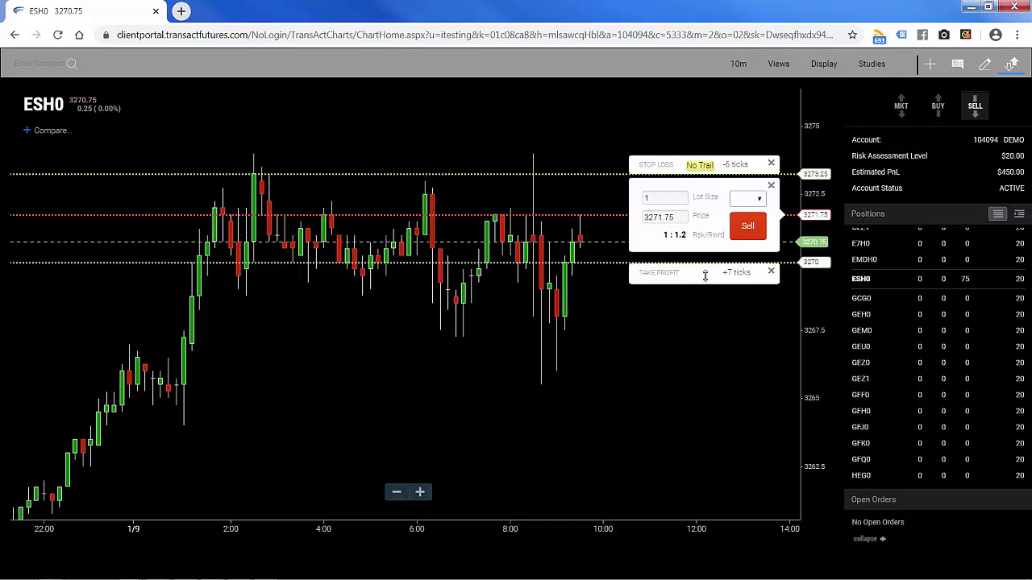
drag(704, 275, 704, 281)
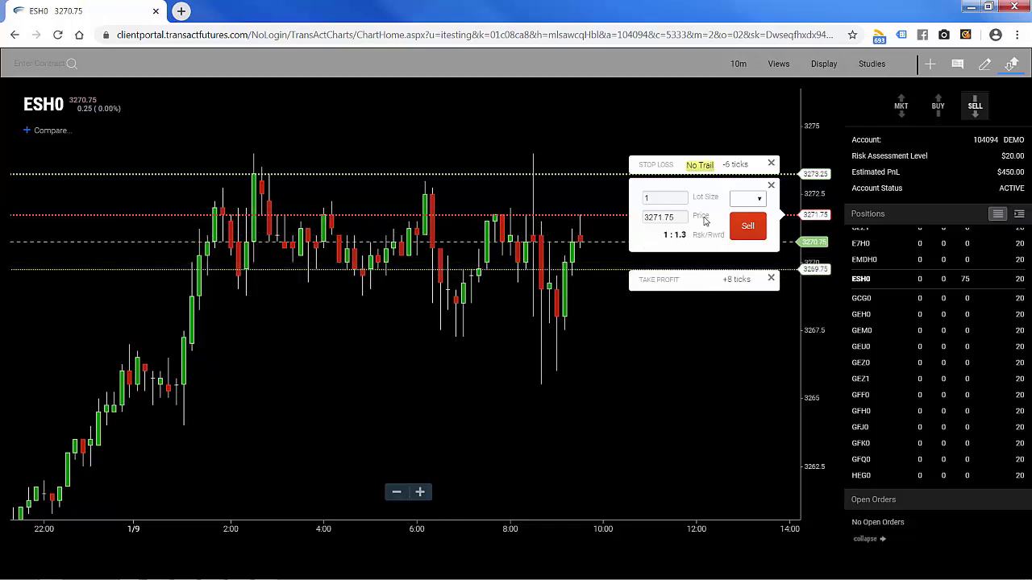
click(748, 228)
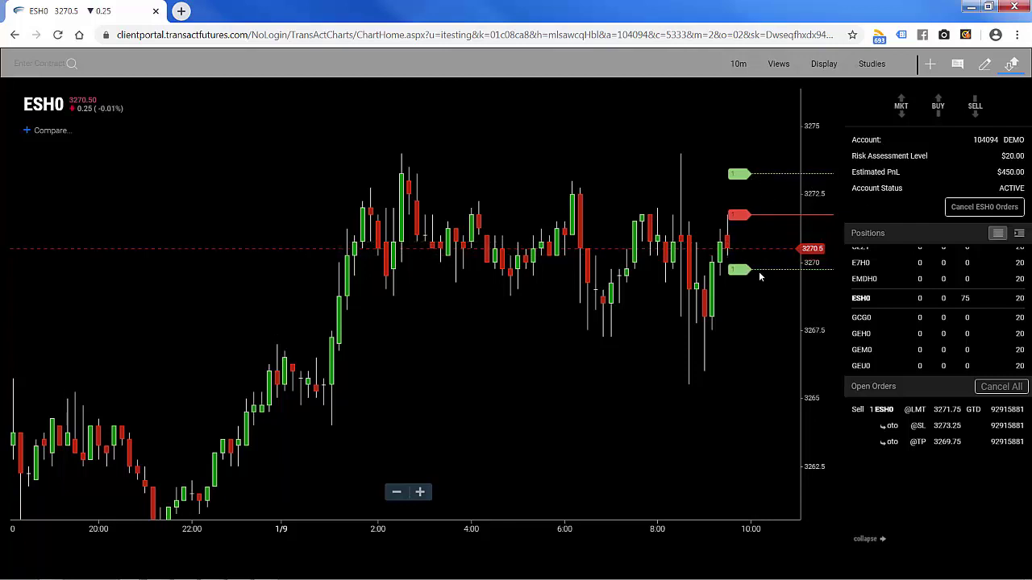
- Move the take profit to 3269 and the sell entry to 3270.75, then replace the order
drag(751, 346, 692, 345)
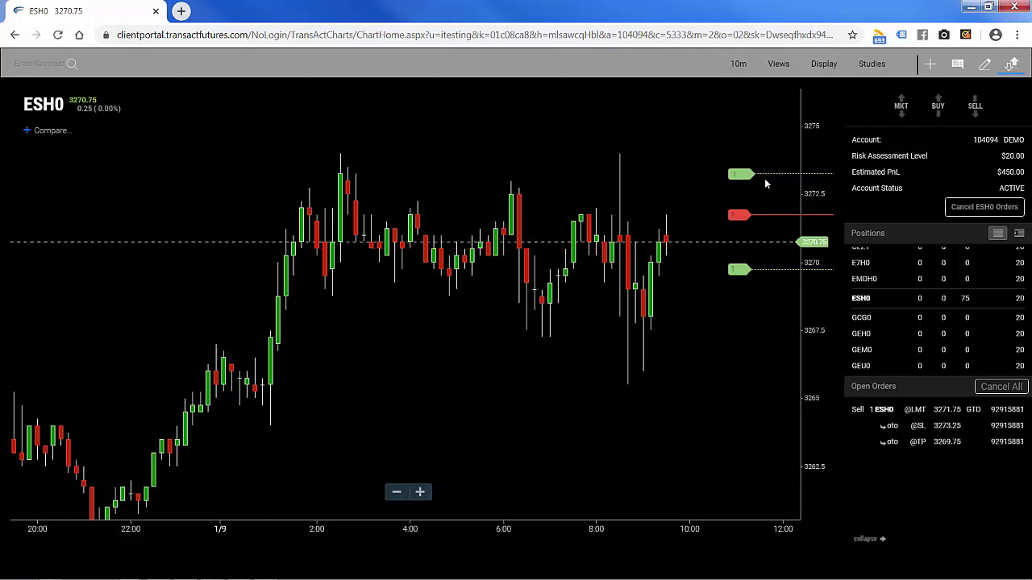
click(739, 270)
drag(683, 281, 686, 300)
drag(709, 219, 711, 246)
click(747, 250)
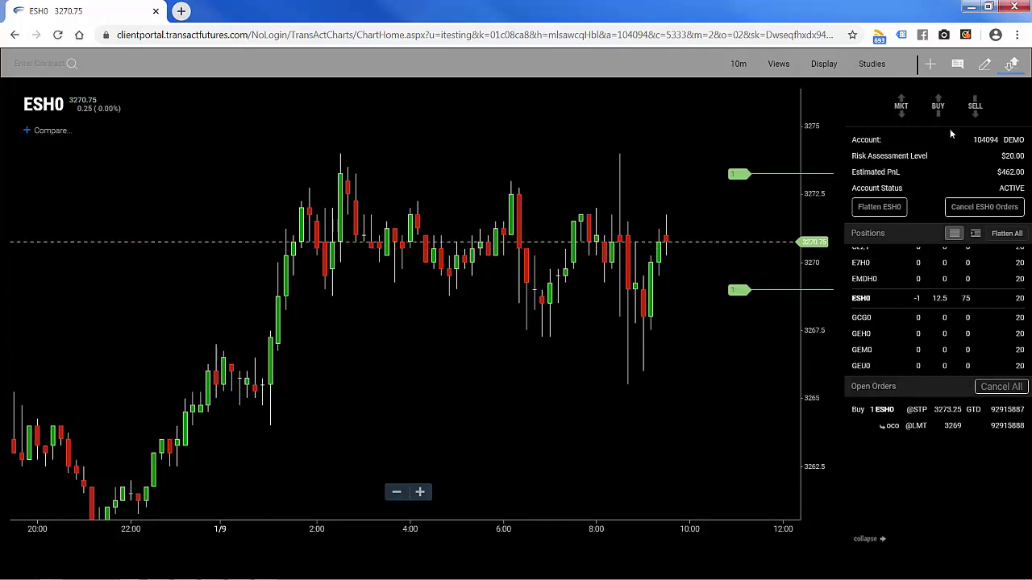
- Add the AT: Average OTE Price study from the Studies list
click(874, 65)
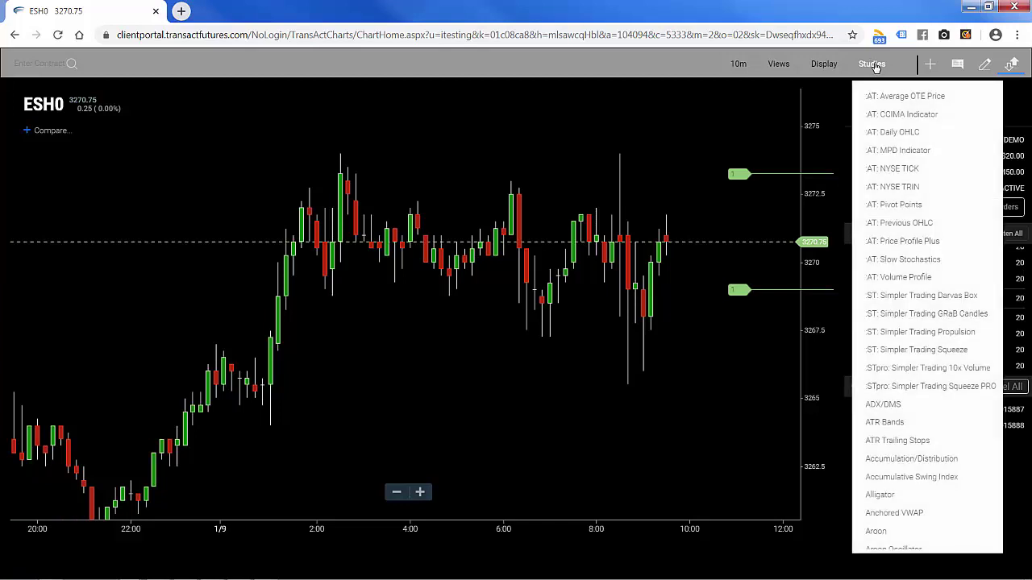
click(903, 97)
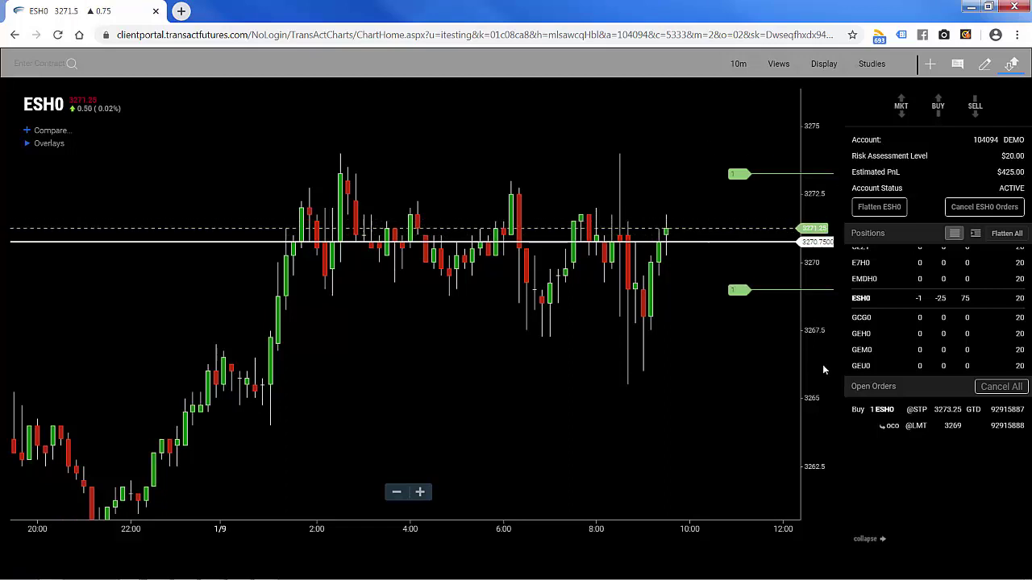
- Delete Average OTE Price under Current Studies and close the Studies list
click(872, 64)
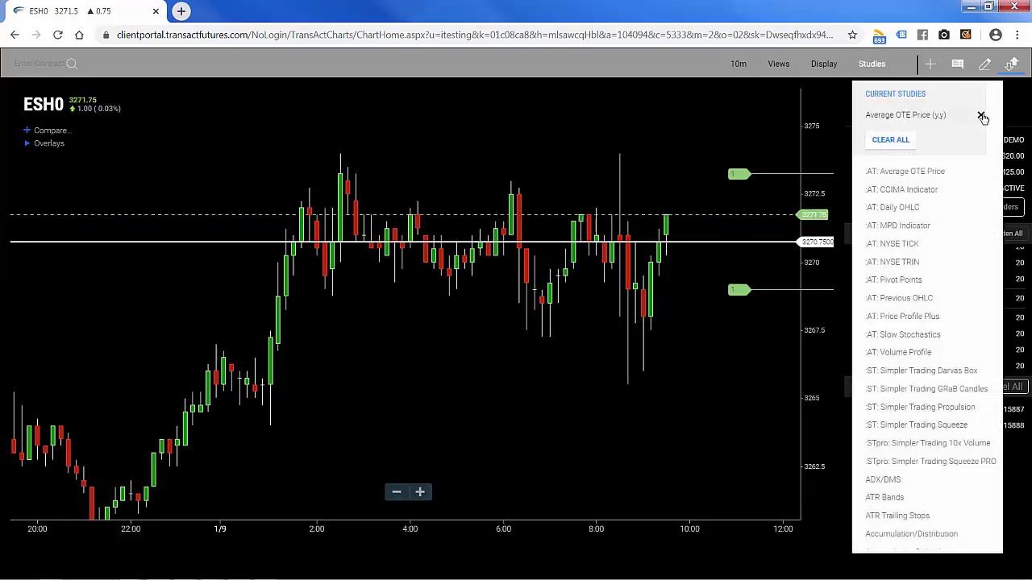
click(980, 114)
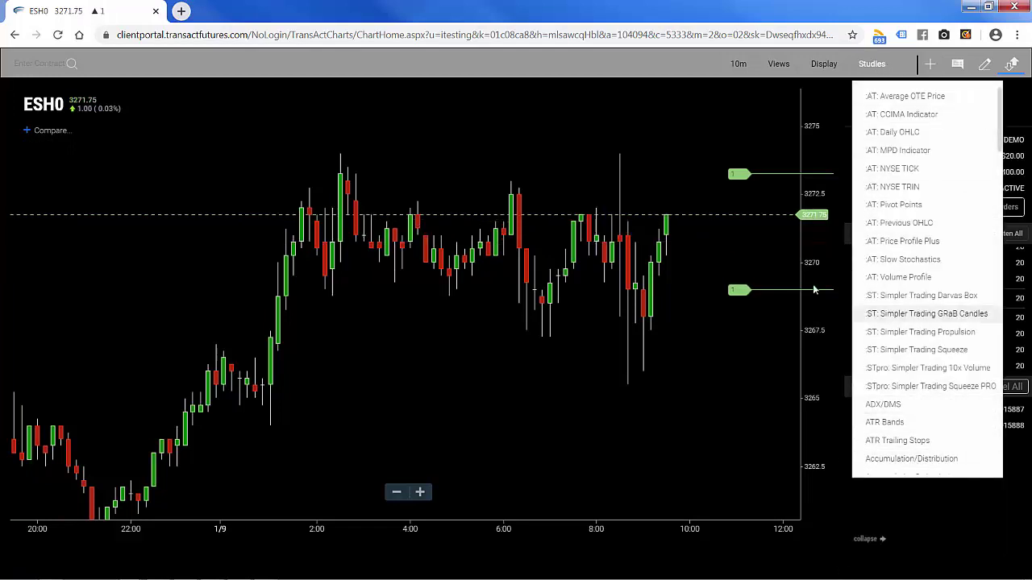
click(834, 396)
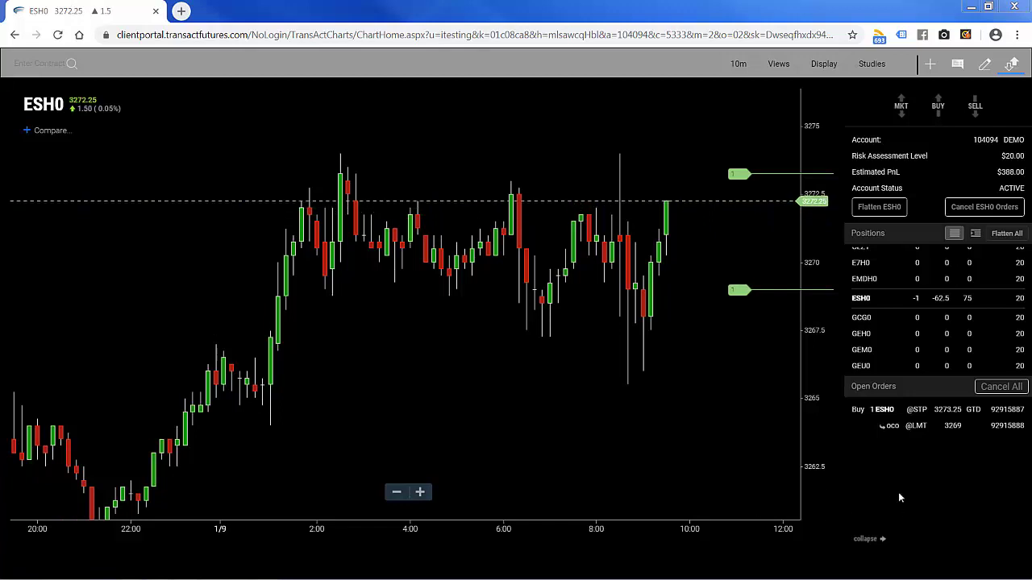
- Move the short position's buy stop up to 3273.75 and replace the order
click(739, 177)
drag(716, 179, 713, 163)
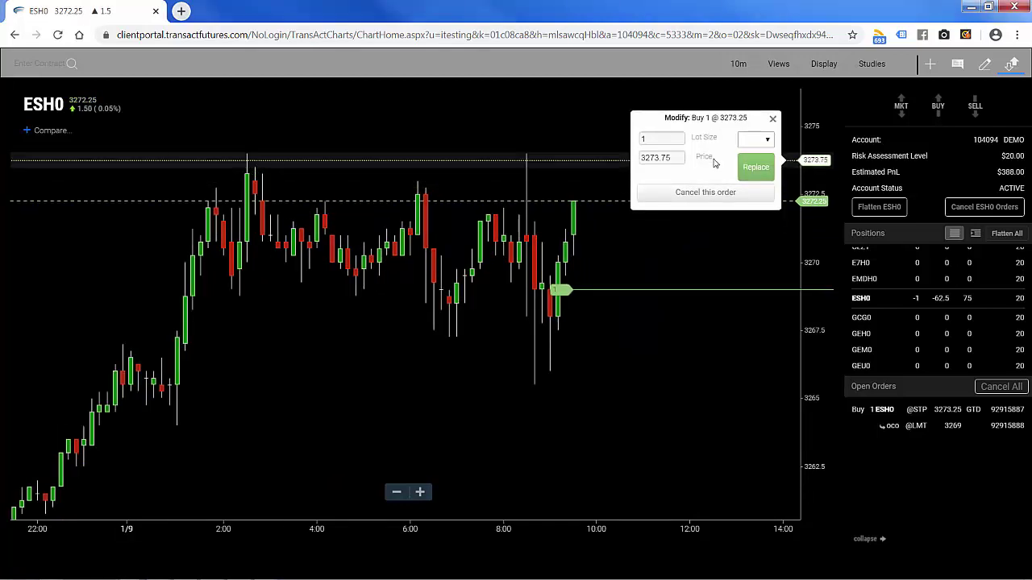
click(758, 168)
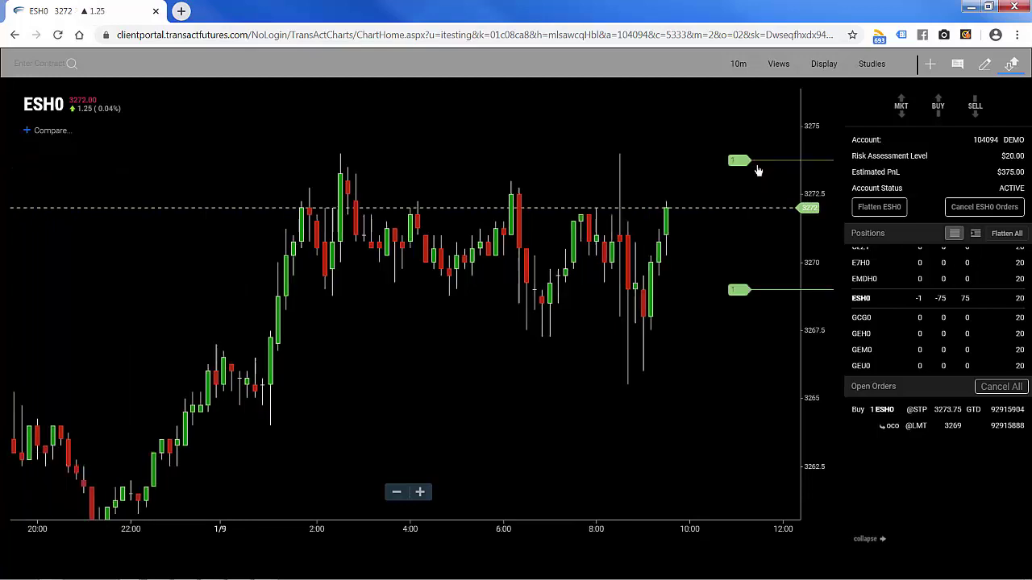
- Raise the take-profit limit from 3269 to 3269.5 and replace it
click(741, 293)
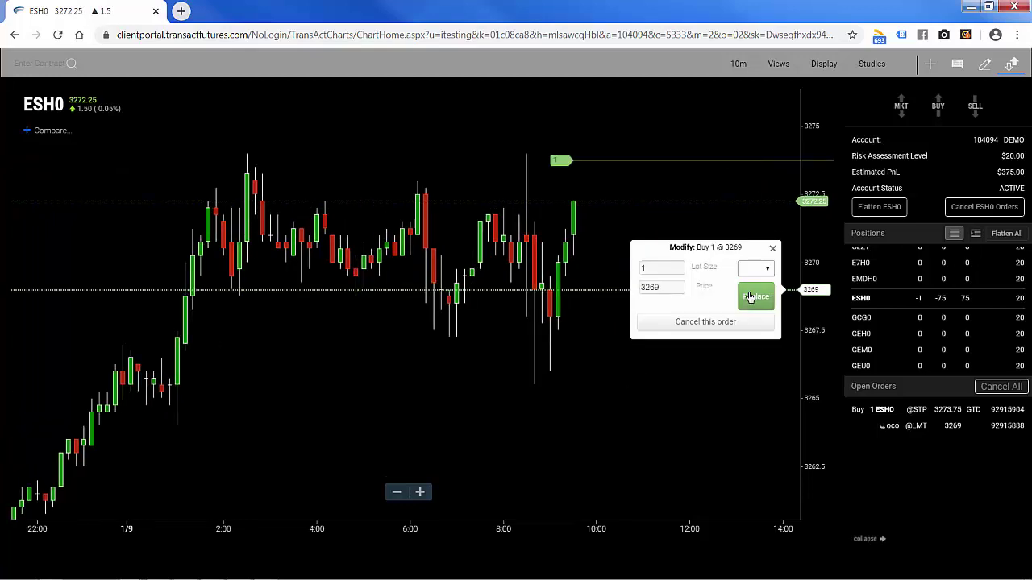
drag(721, 293, 718, 288)
click(755, 290)
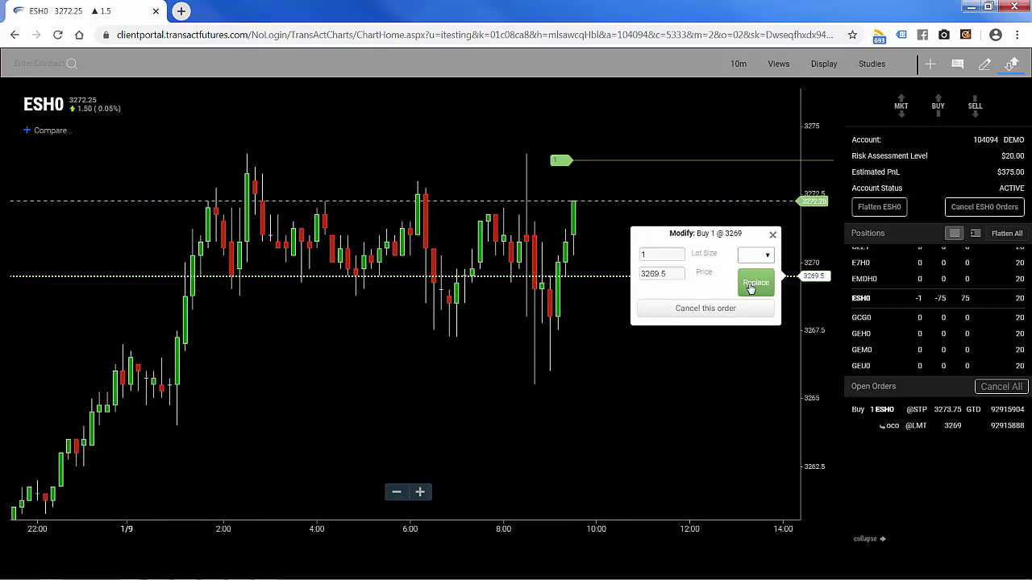